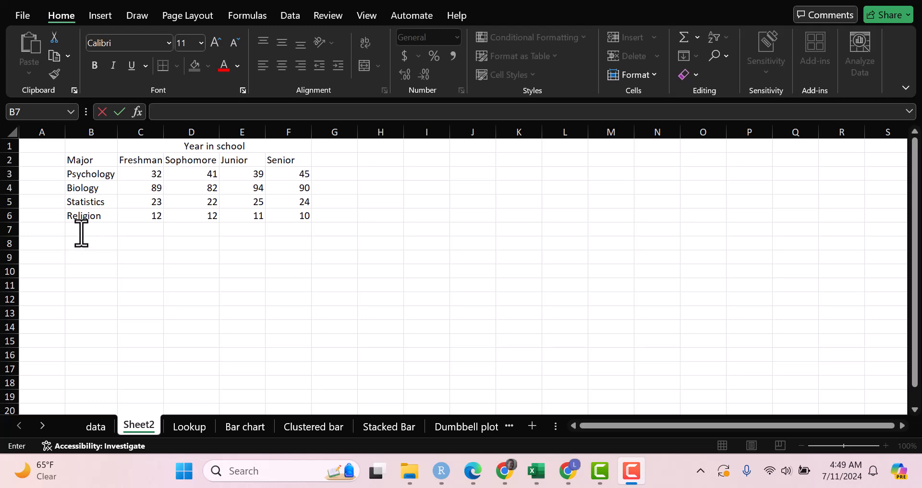
# Add Biology in B7 and Religion in B8 below the existing list of majors
pyautogui.click(82, 233)
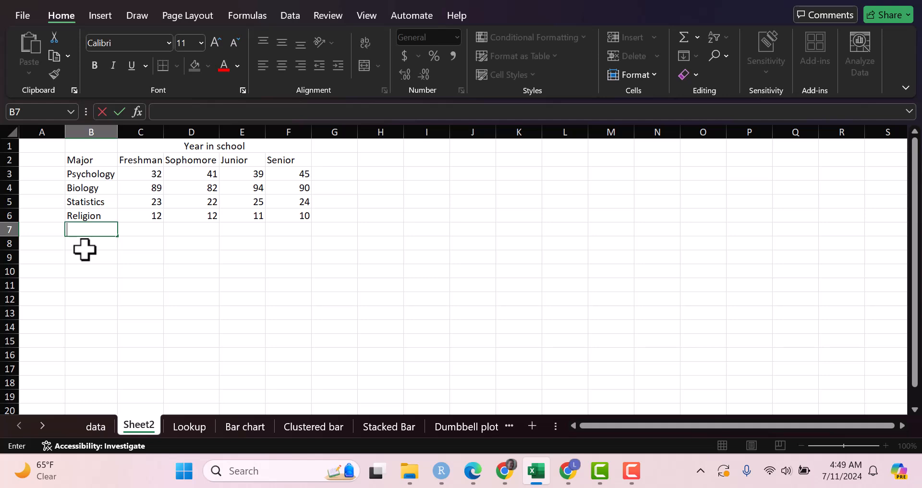
pyautogui.write('Biology')
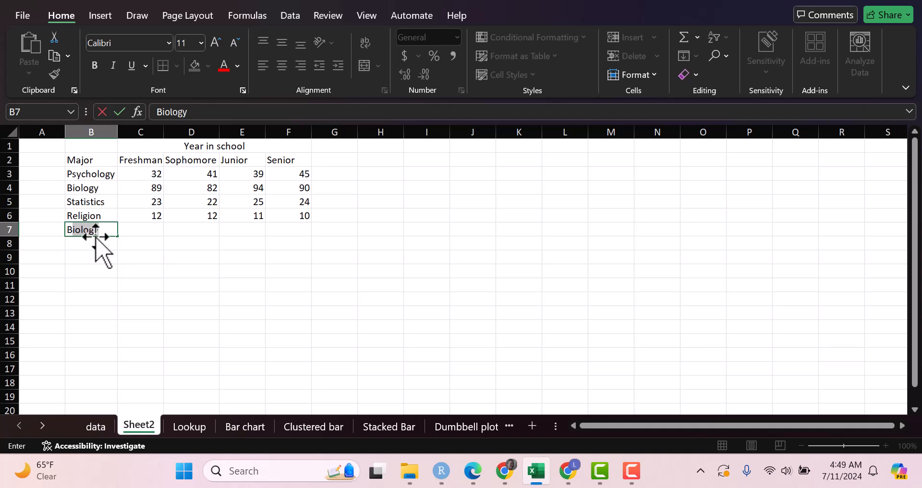
pyautogui.press('Return')
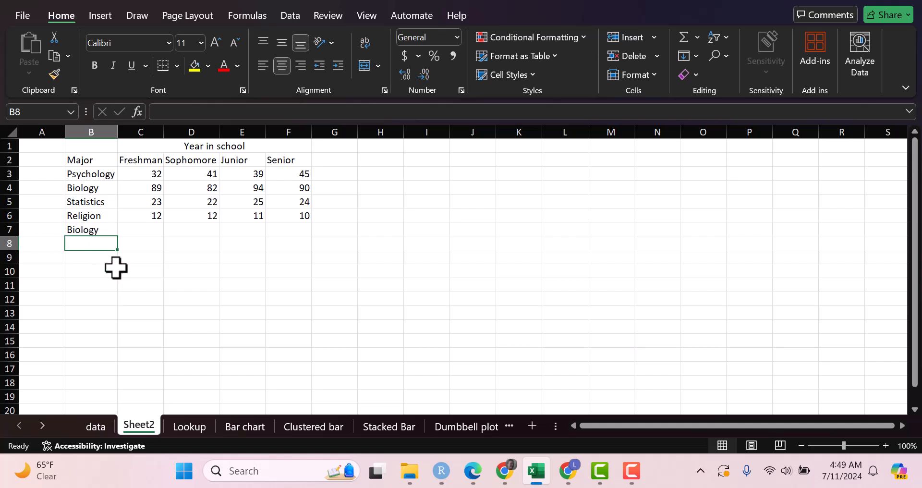
pyautogui.write('R')
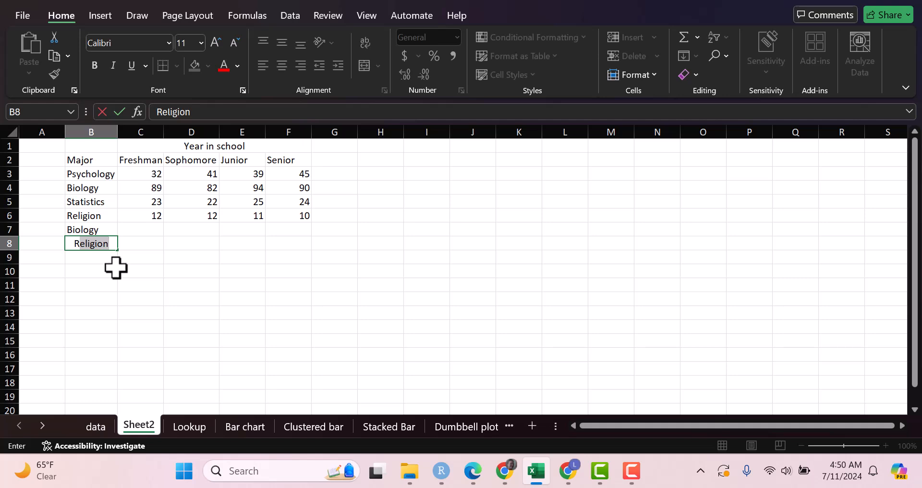
pyautogui.press('Return')
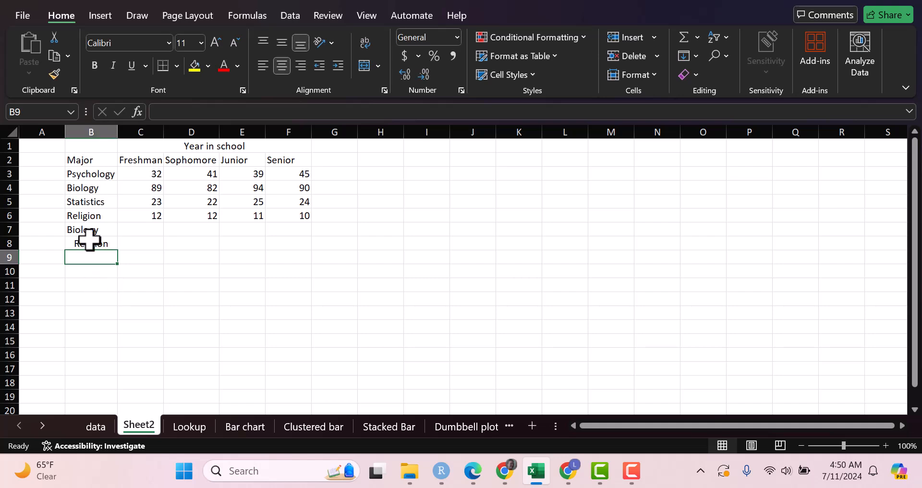
# Add an ID header in A2 and enter 1 as the first ID in A3
pyautogui.click(34, 161)
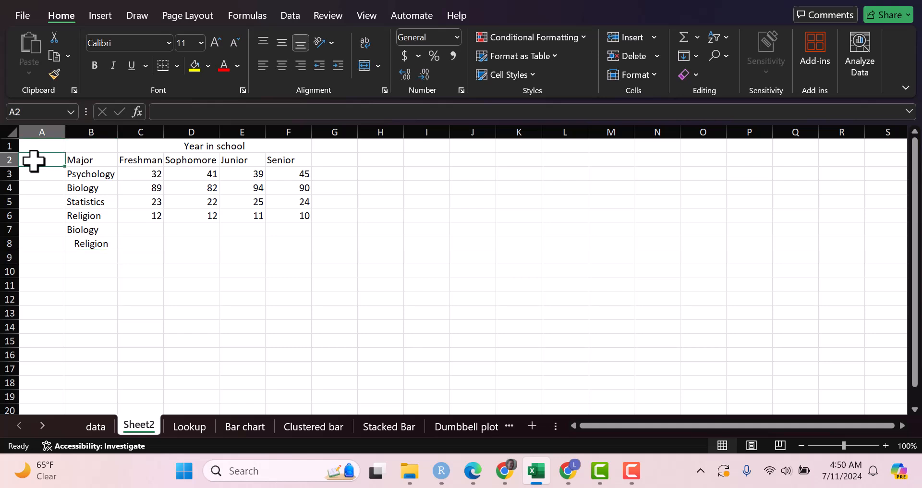
pyautogui.write('ID')
pyautogui.click(31, 182)
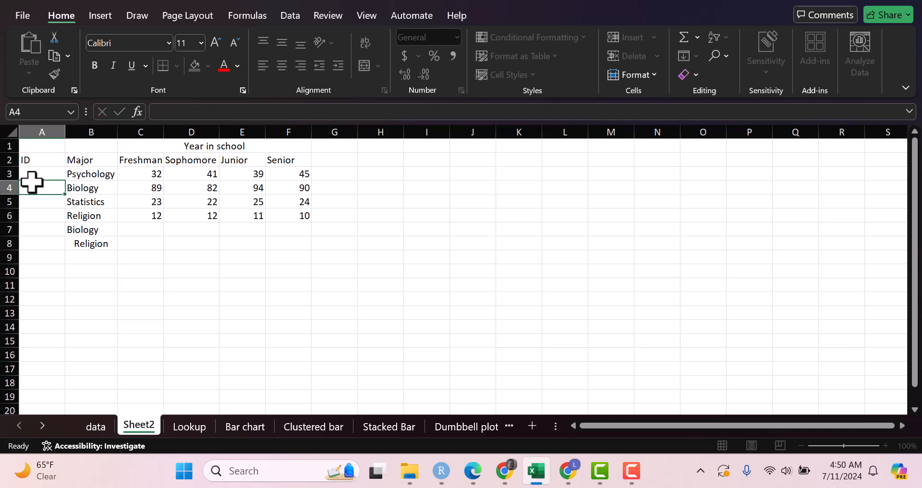
pyautogui.click(29, 172)
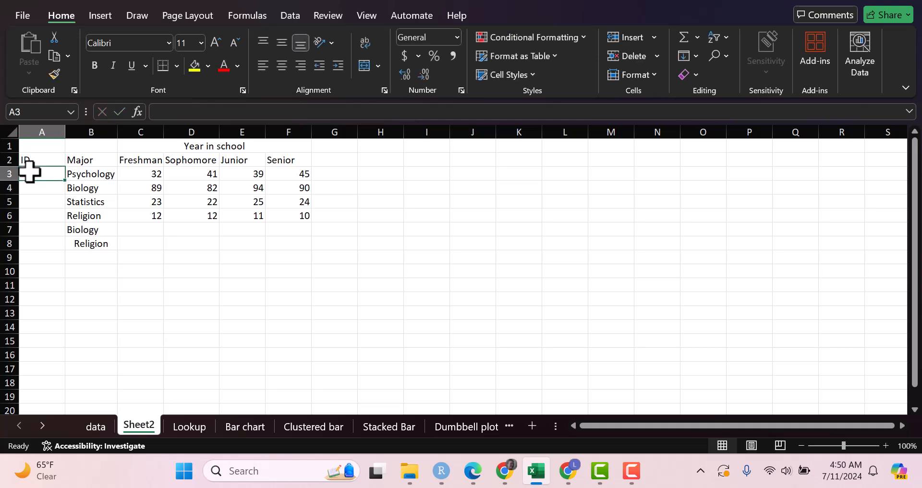
pyautogui.write('1')
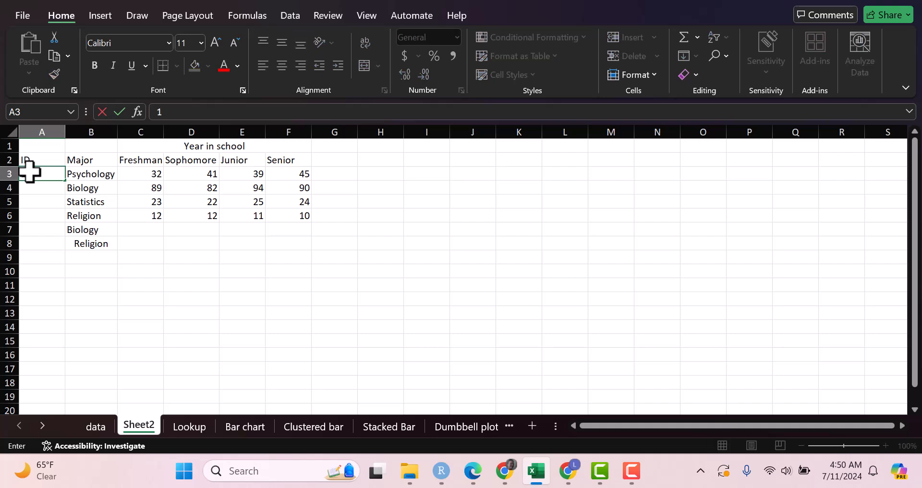
# Try to fill the IDs from A3 alone down to A8, and undo the fill
pyautogui.click(29, 172)
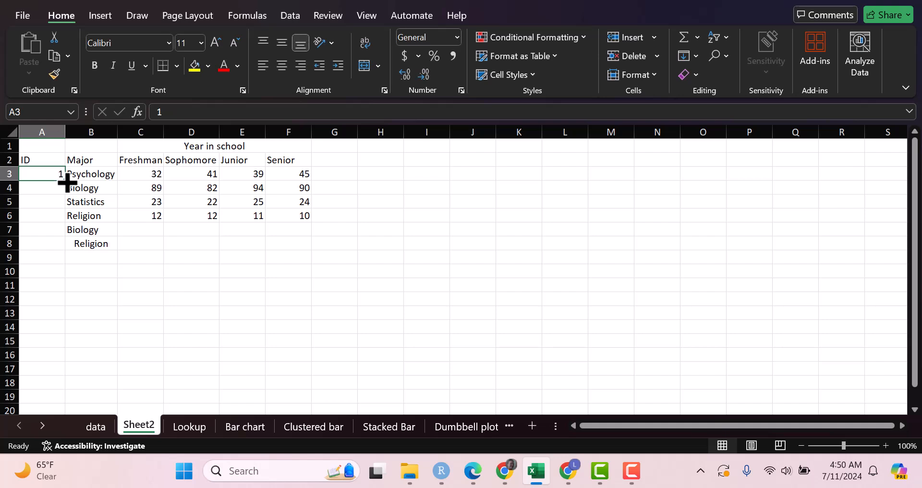
pyautogui.moveTo(67, 183); pyautogui.dragTo(63, 249)
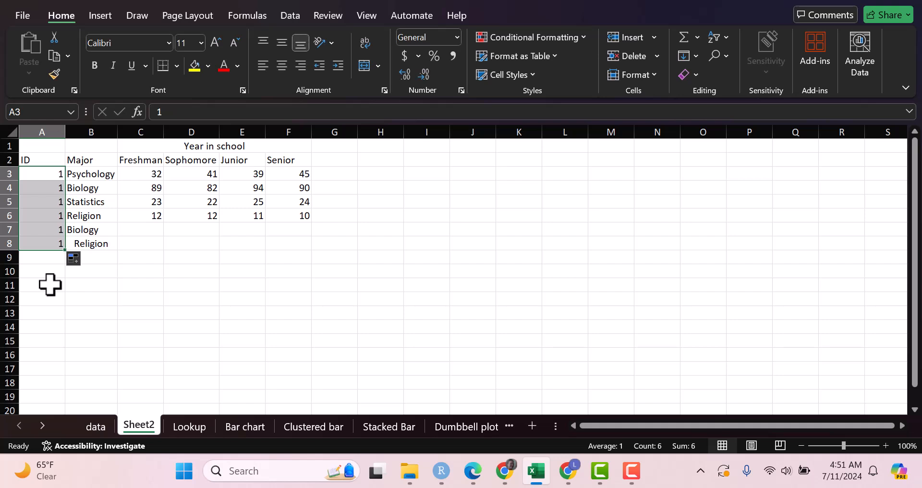
pyautogui.hotkey('ctrl', 'z')
# Enter the IDs 2 in A4 and 3 in A5
pyautogui.click(37, 189)
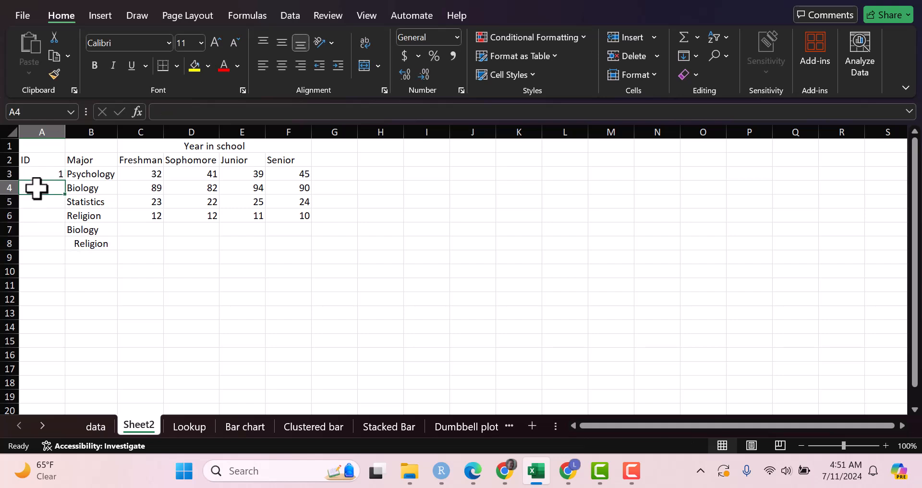
pyautogui.write('2')
pyautogui.press('Return')
pyautogui.write('3')
pyautogui.press('Return')
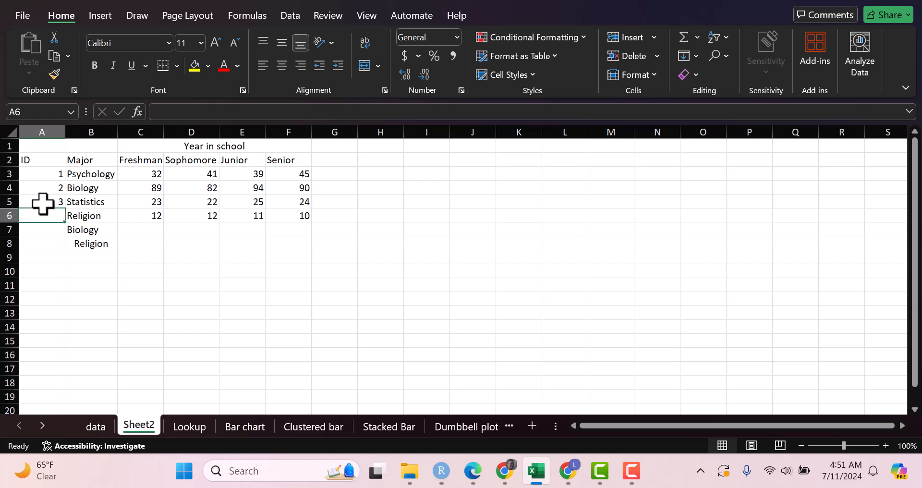
# Try to fill the IDs from A5 alone down to A11, and undo the fill
pyautogui.click(43, 202)
pyautogui.moveTo(65, 208); pyautogui.dragTo(58, 298)
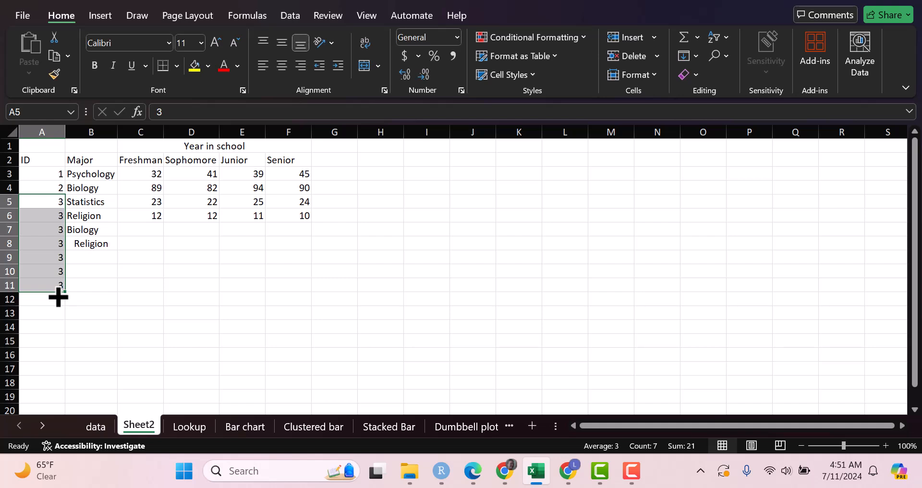
pyautogui.hotkey('ctrl', 'z')
# Extend the ID series from A3:A5 down to A14 so it counts up to 12
pyautogui.click(46, 177)
pyautogui.moveTo(46, 177); pyautogui.dragTo(44, 199)
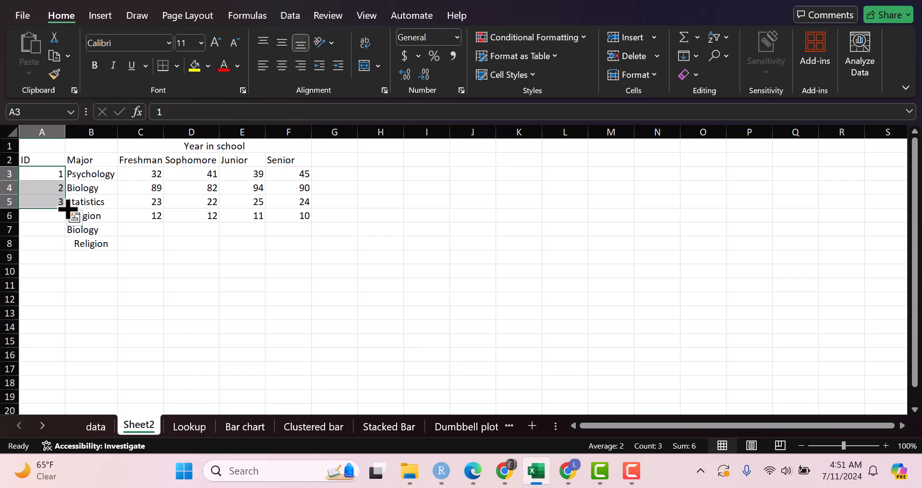
pyautogui.moveTo(66, 212); pyautogui.dragTo(60, 318)
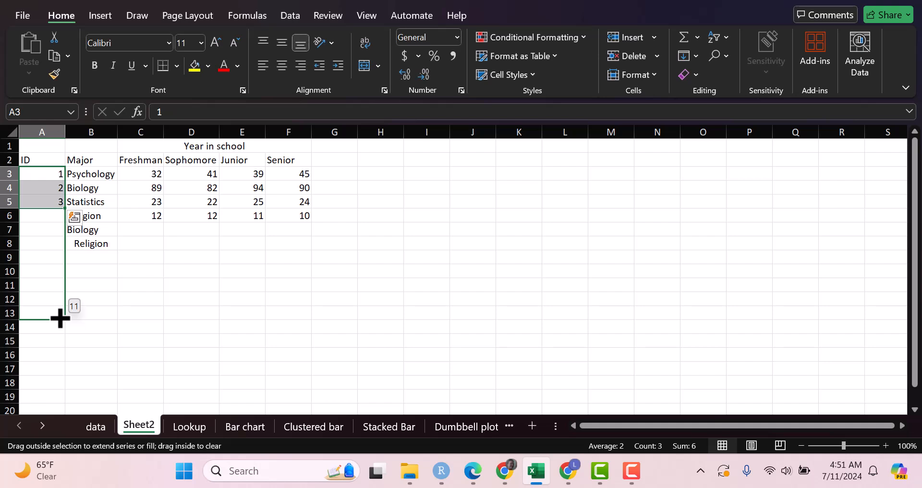
pyautogui.moveTo(60, 318); pyautogui.dragTo(60, 340)
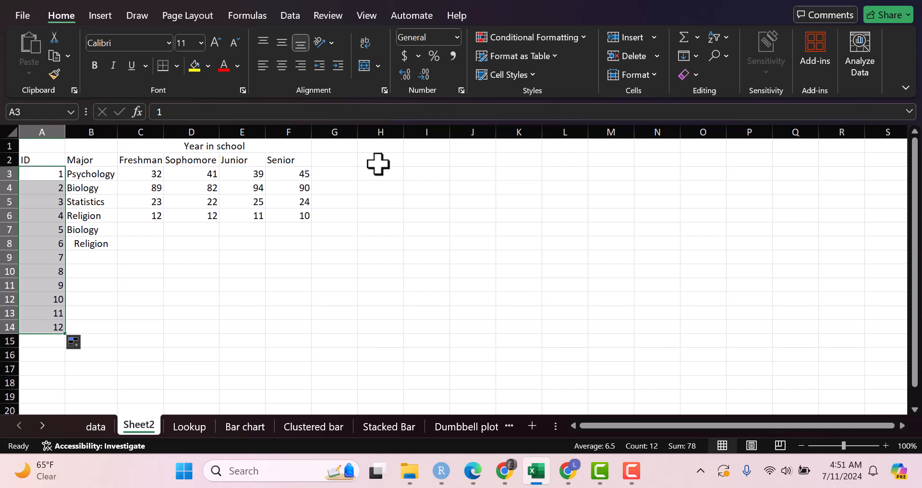
# Enter Freshman, Sophomore and Junior in cells H3 through H5
pyautogui.click(379, 177)
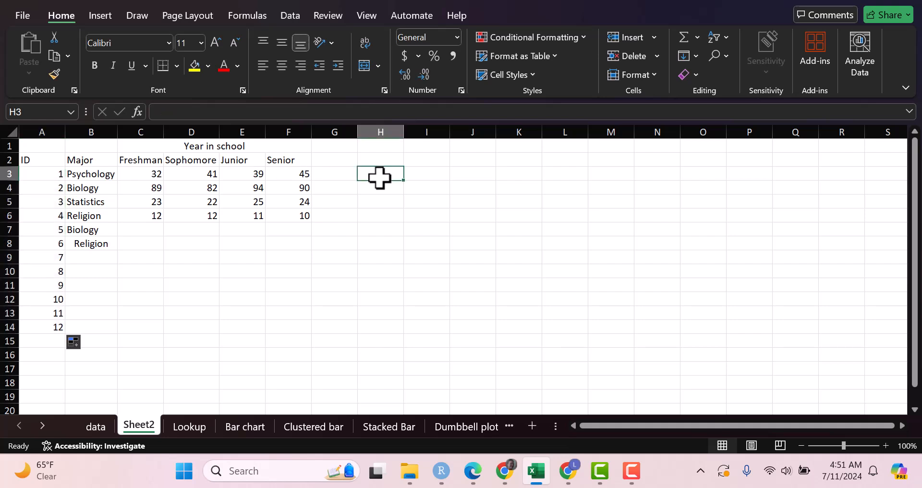
pyautogui.write('F')
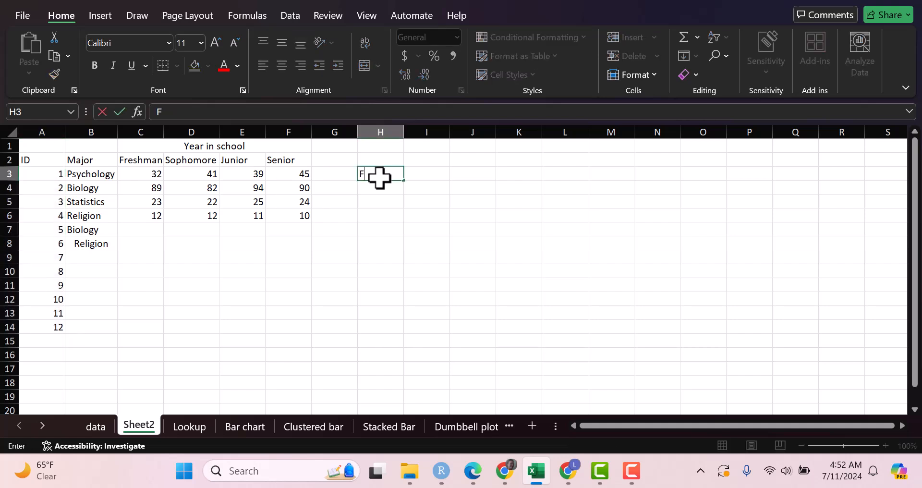
pyautogui.write('reshman')
pyautogui.press('Return')
pyautogui.write('Sopho')
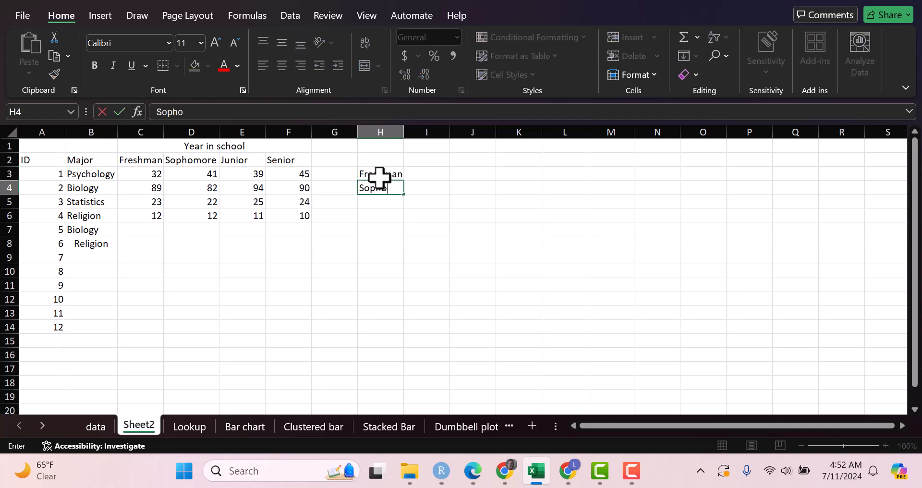
pyautogui.write('more')
pyautogui.press('Return')
pyautogui.write('Junior')
pyautogui.press('Return')
# Enter Senior in H6 below Junior
pyautogui.write('Senio')
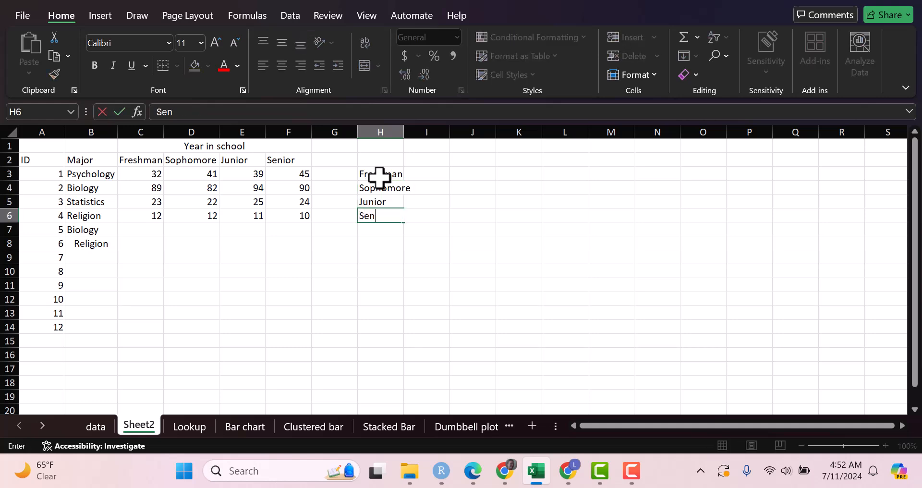
pyautogui.press('BackSpace')
pyautogui.press('BackSpace')
pyautogui.press('BackSpace')
pyautogui.press('BackSpace')
pyautogui.press('BackSpace')
pyautogui.press('BackSpace')
pyautogui.write('S')
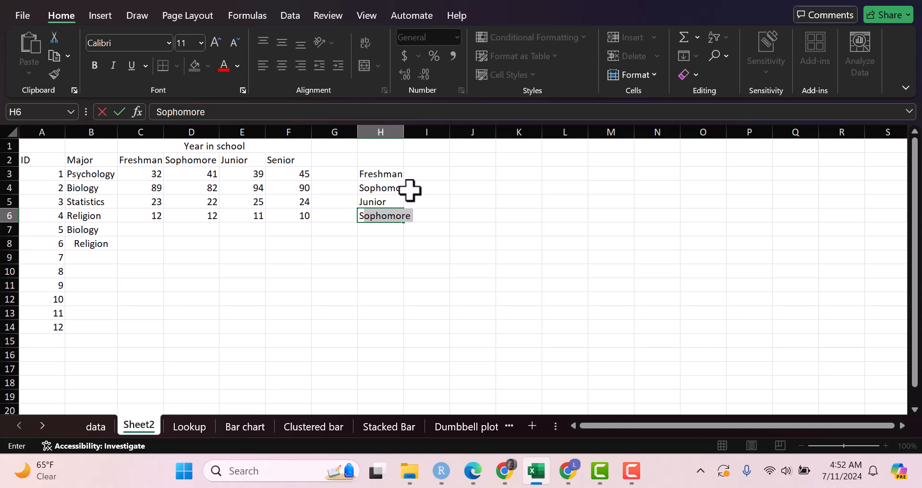
pyautogui.write('enior')
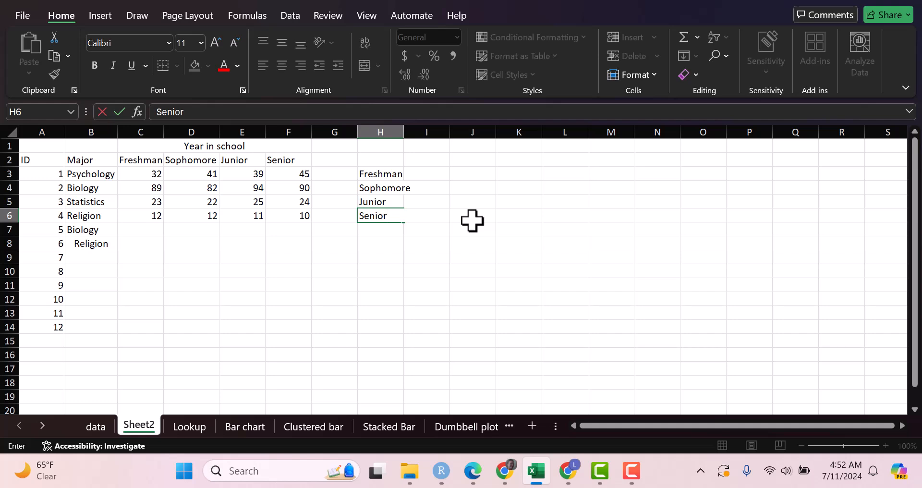
pyautogui.press('Return')
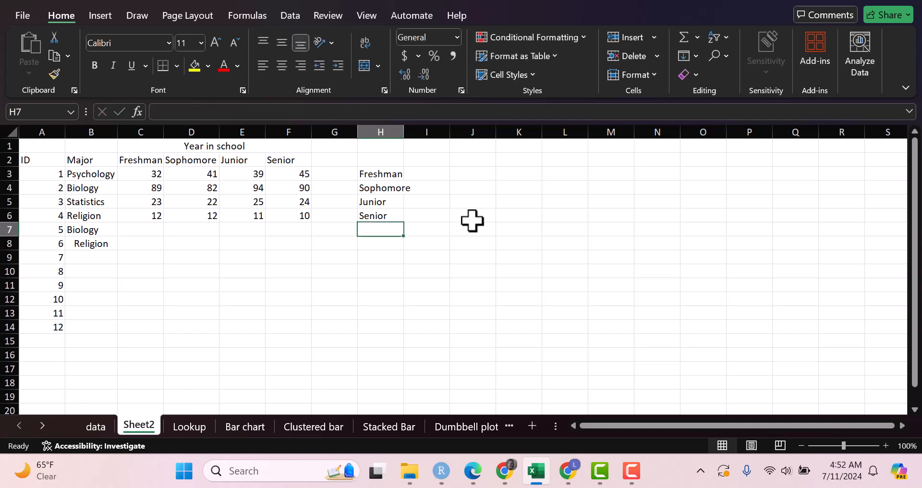
pyautogui.write('S')
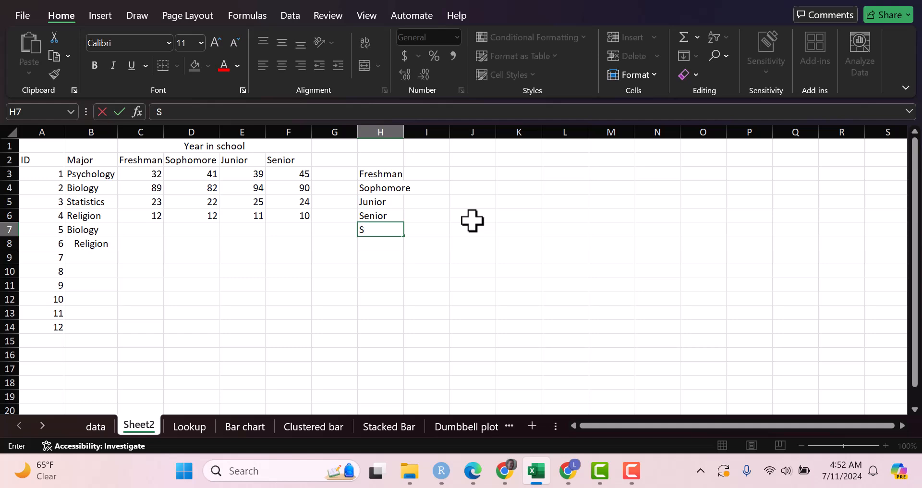
pyautogui.write('e')
pyautogui.press('BackSpace')
pyautogui.press('BackSpace')
pyautogui.write('o')
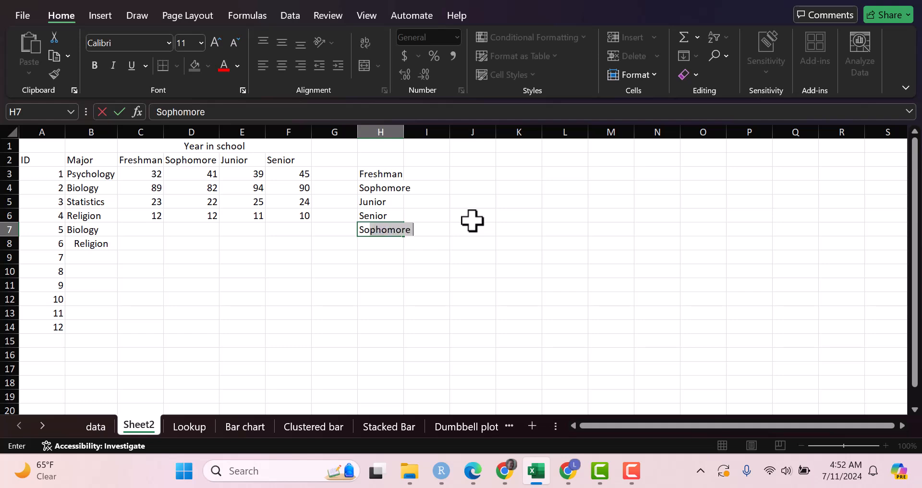
pyautogui.press('BackSpace')
pyautogui.press('BackSpace')
pyautogui.press('BackSpace')
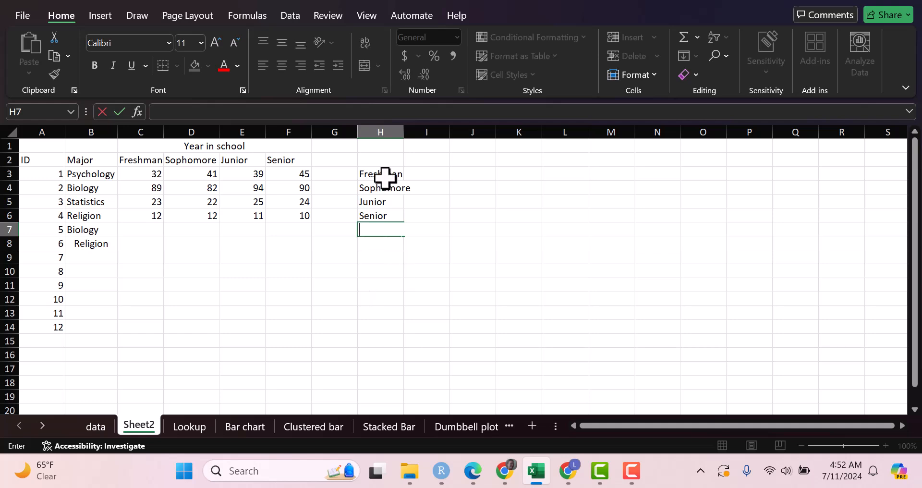
# Repeat the Freshman to Senior sequence from H3:H6 down through H18 with AutoFill
pyautogui.moveTo(383, 179); pyautogui.dragTo(382, 222)
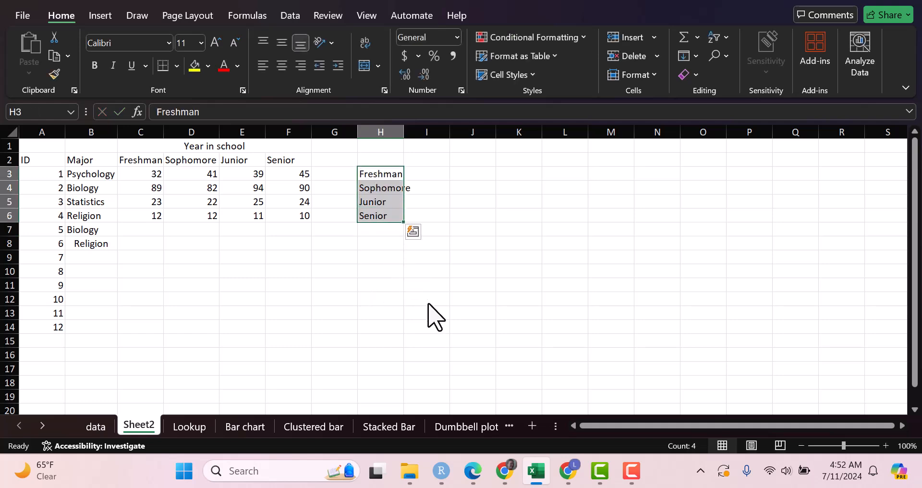
pyautogui.press('F9')
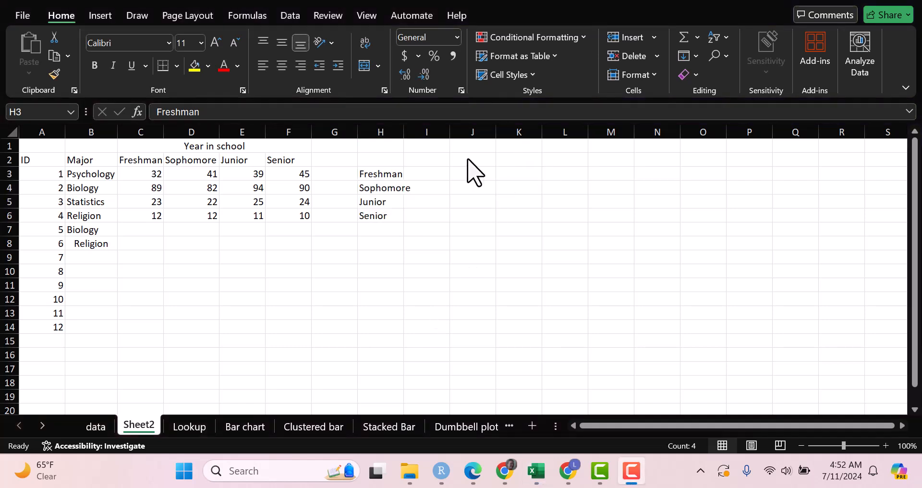
pyautogui.click(393, 174)
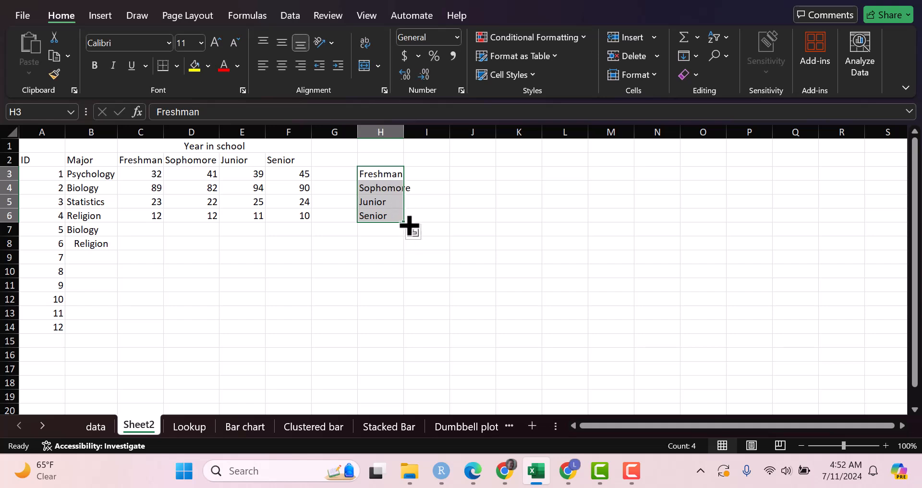
pyautogui.moveTo(408, 226); pyautogui.dragTo(404, 301)
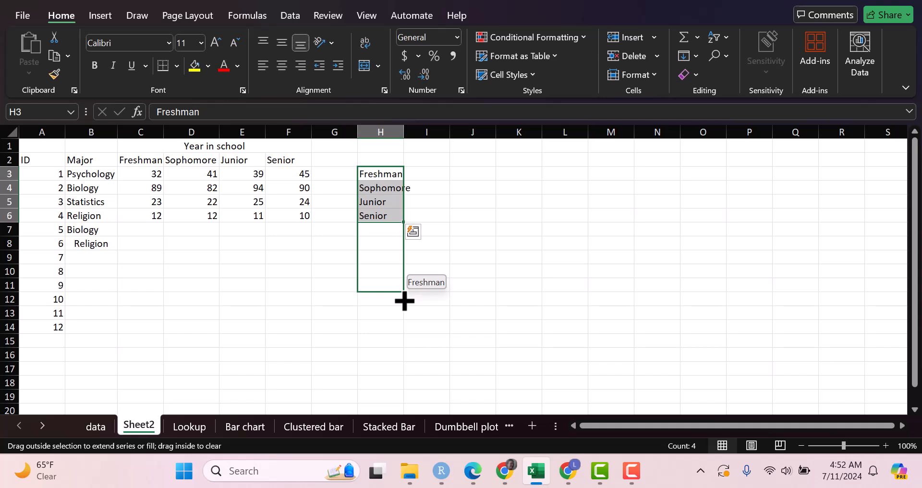
pyautogui.moveTo(405, 301); pyautogui.dragTo(401, 334)
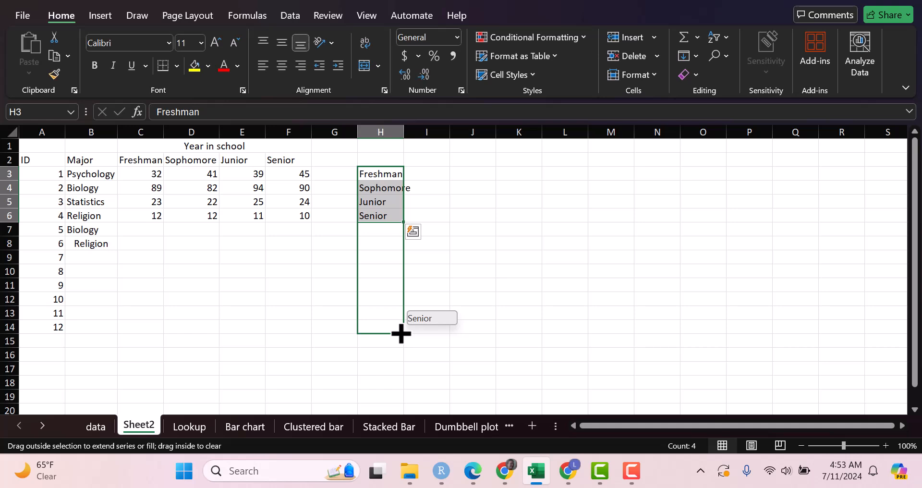
pyautogui.moveTo(401, 334); pyautogui.dragTo(408, 387)
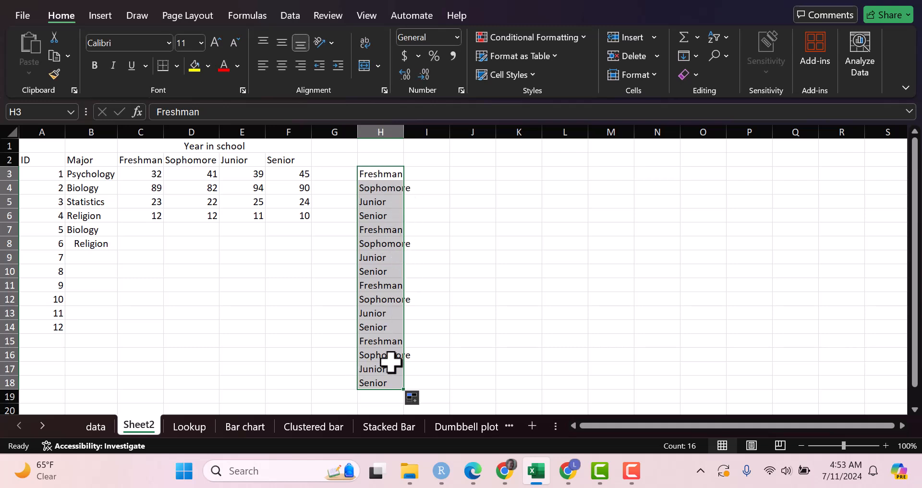
pyautogui.click(462, 331)
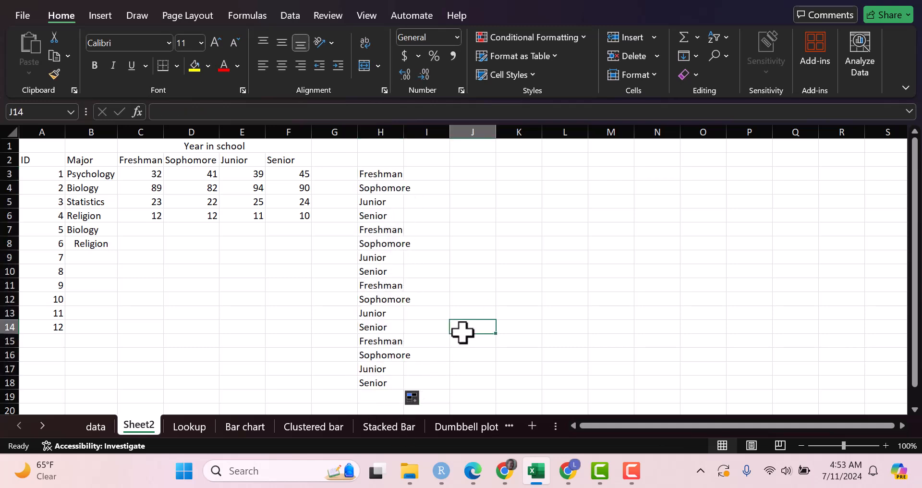